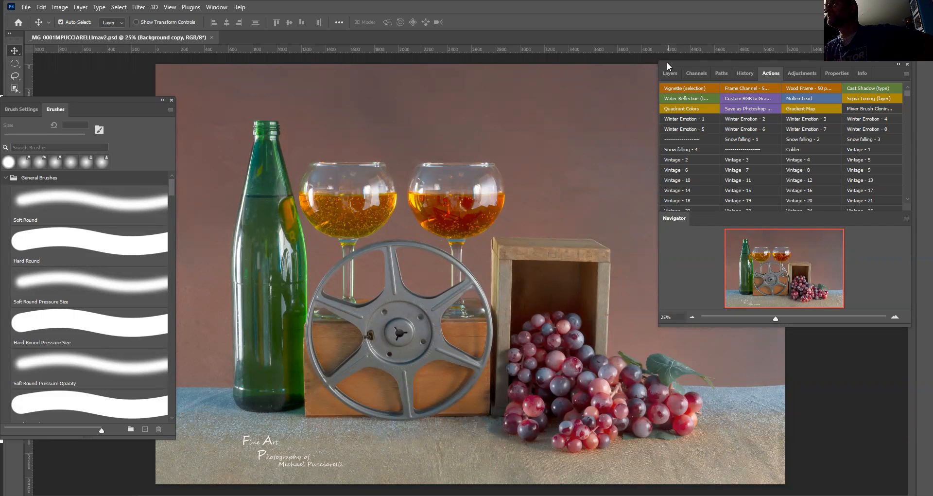
# - Move the floating panel group farther in over the photo and display the document's layers
pyautogui.moveTo(665, 62); pyautogui.dragTo(530, 54)
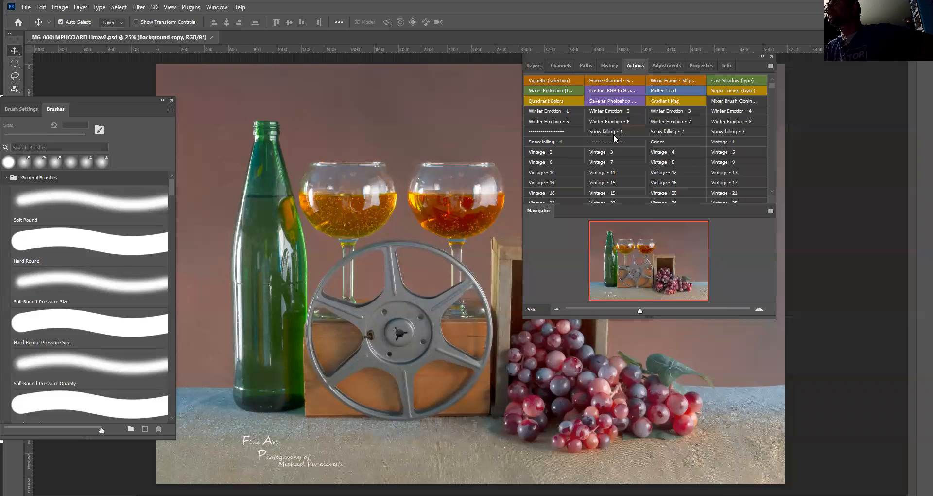
pyautogui.scroll(-4, 731, 144)
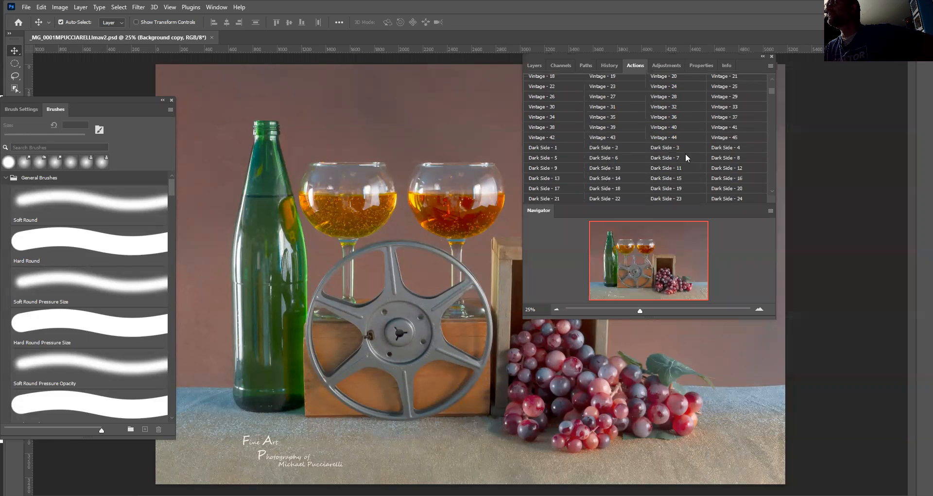
pyautogui.click(535, 66)
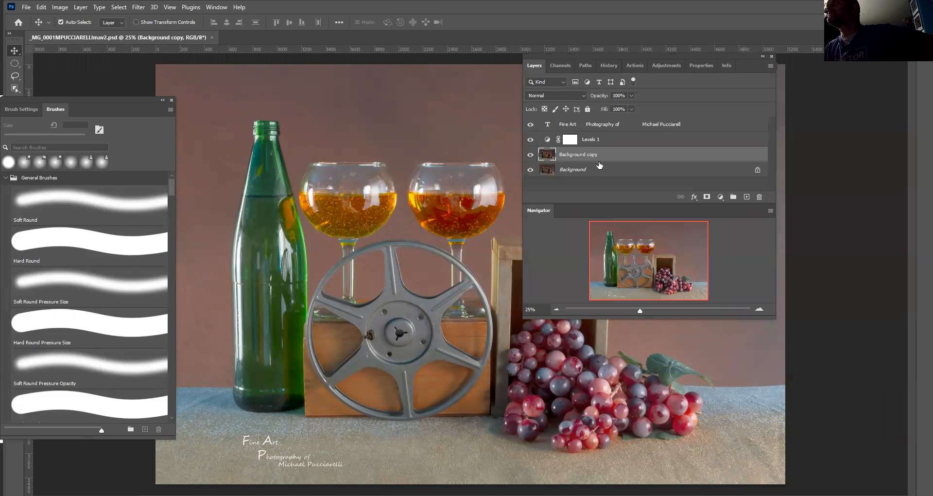
# - Add a Channel Mixer adjustment above Background copy, with the Red output channel at Red 0% and Blue +100%
pyautogui.click(721, 197)
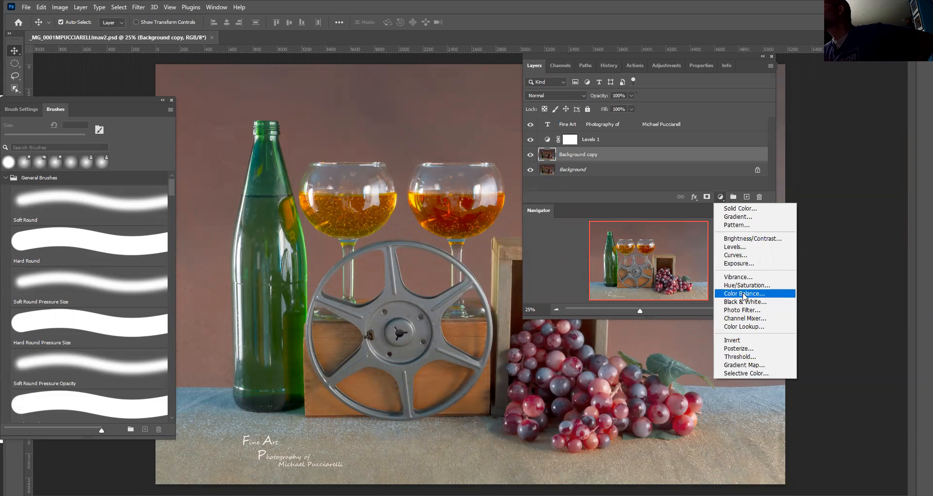
pyautogui.click(751, 318)
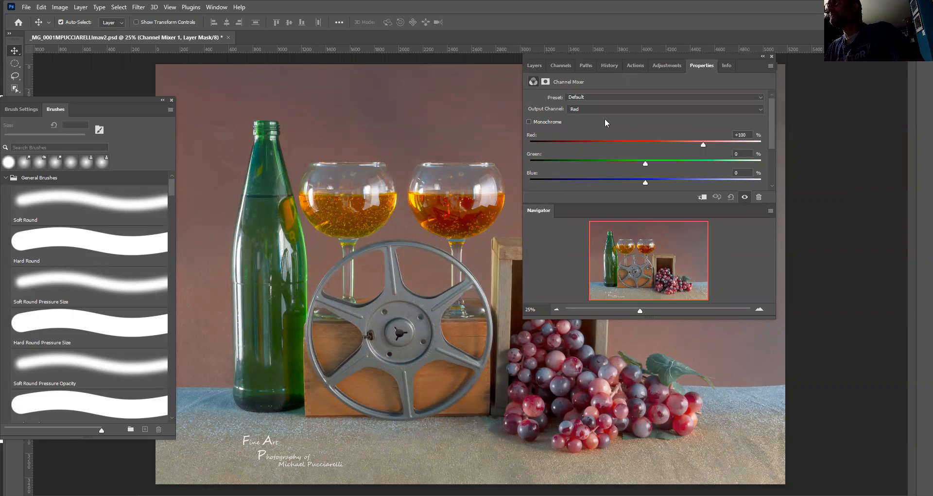
pyautogui.click(748, 135)
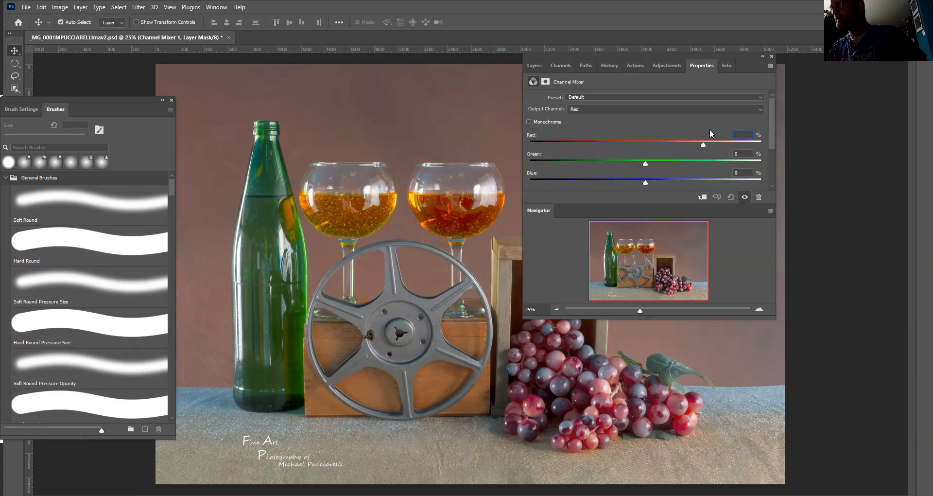
pyautogui.write('0')
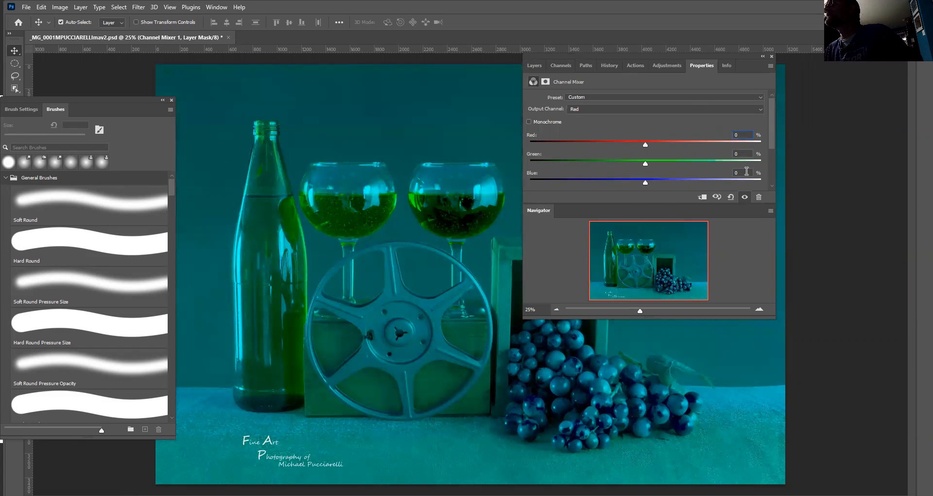
pyautogui.write('100')
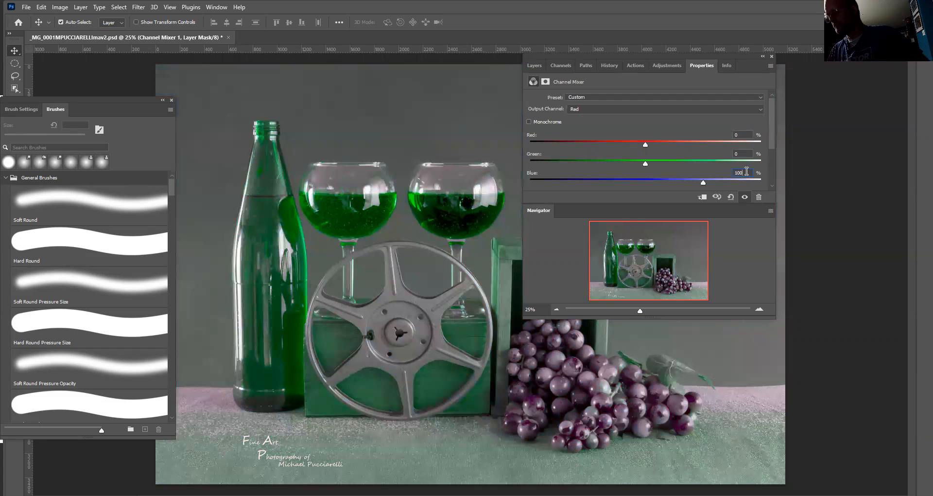
pyautogui.press('Return')
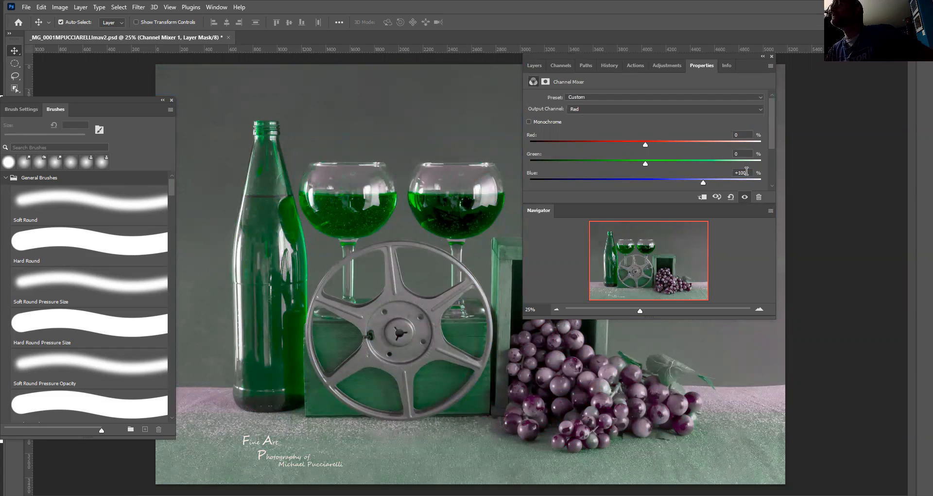
# - Set the Channel Mixer's Blue output channel to Blue 0% and Red 100%
pyautogui.click(761, 108)
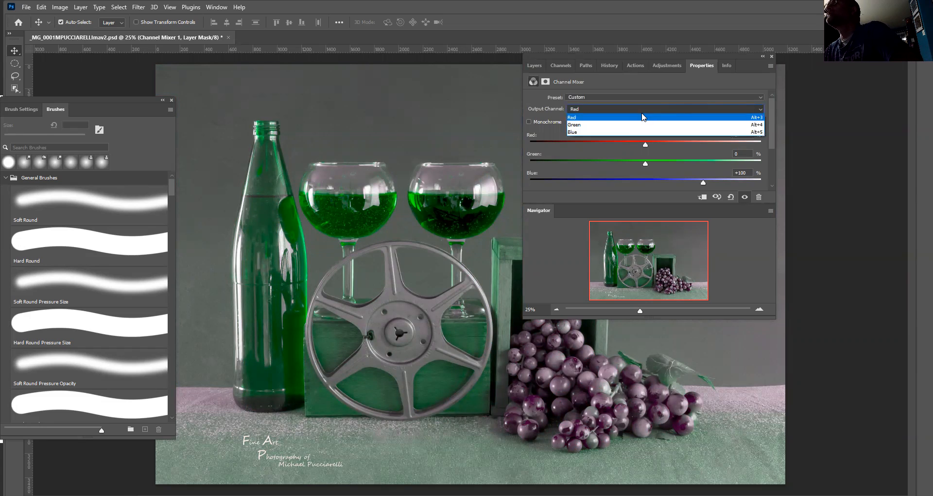
pyautogui.click(622, 130)
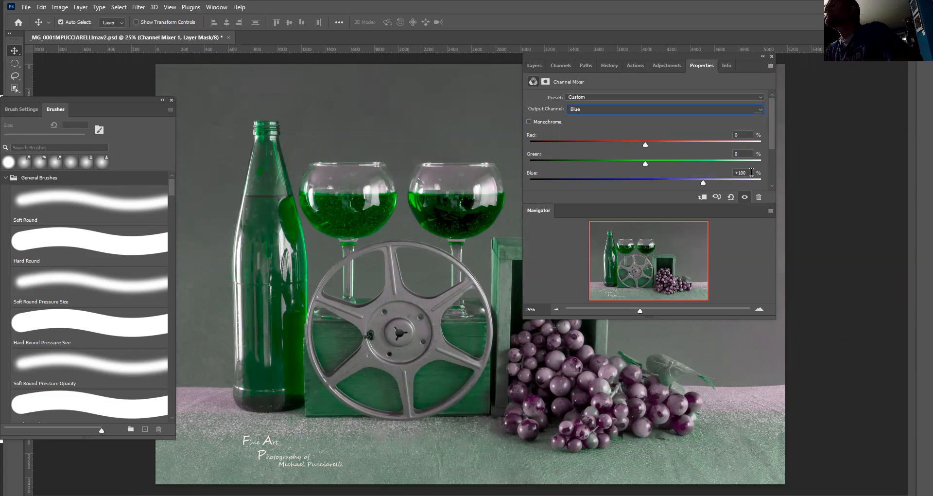
pyautogui.press('BackSpace')
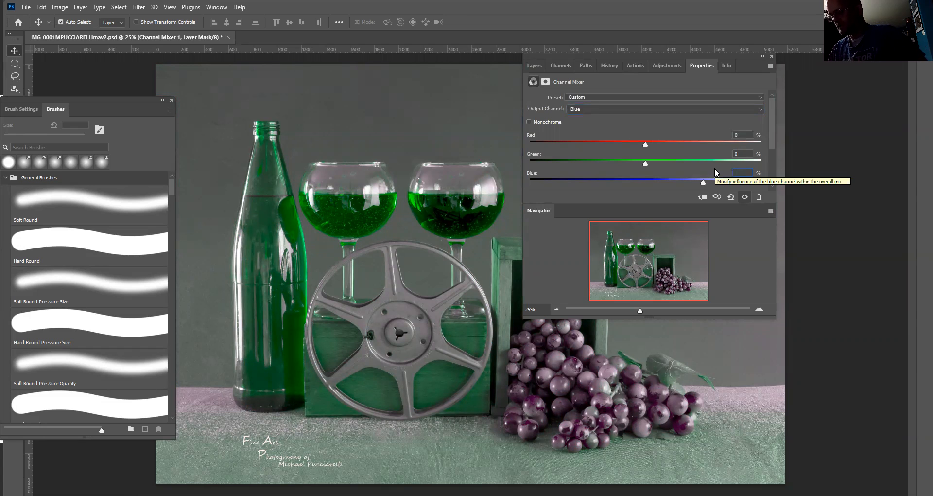
pyautogui.write('0')
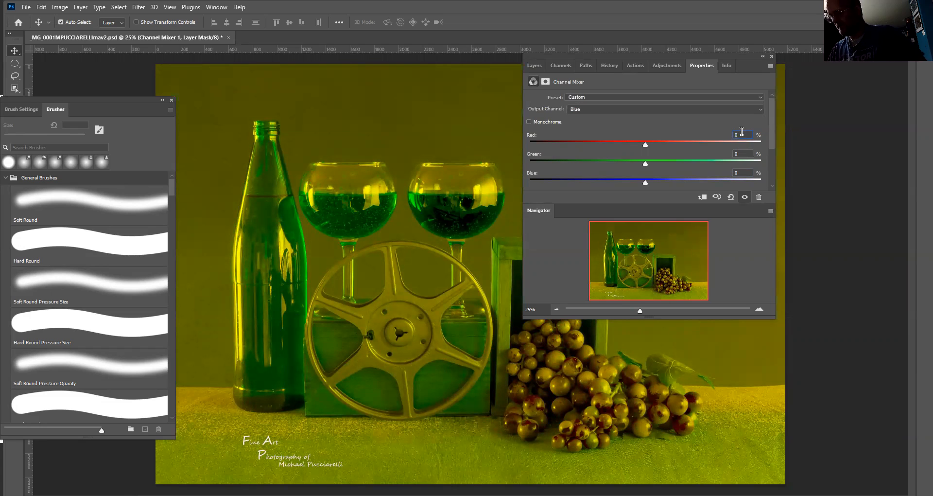
pyautogui.write('100')
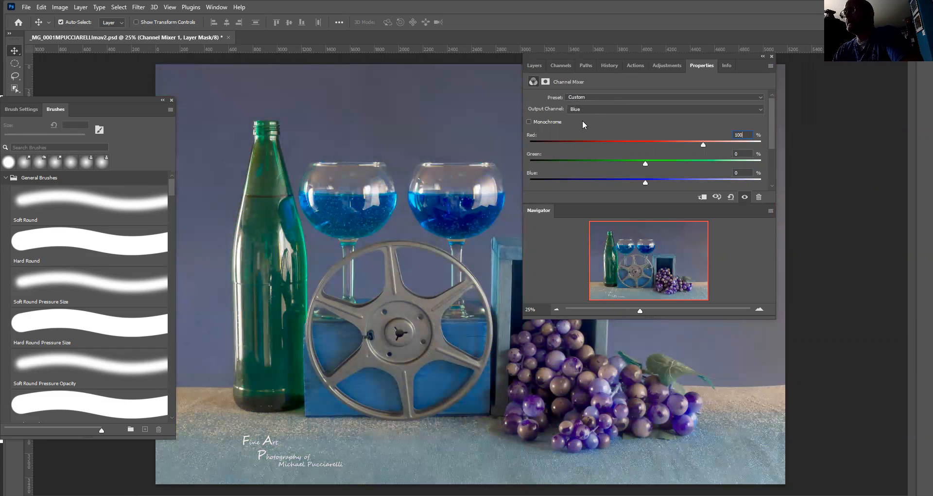
# - Switch the Channel Mixer to monochrome, and delete its adjustment layer
pyautogui.click(530, 122)
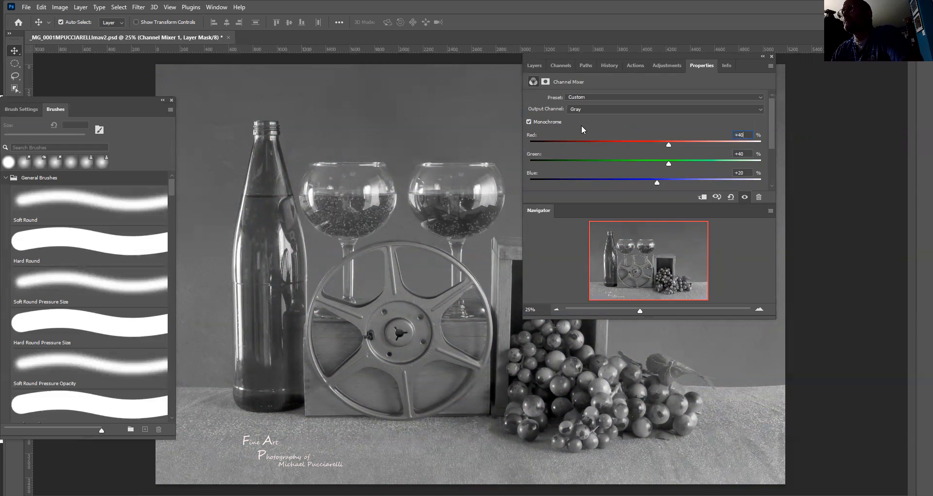
pyautogui.click(534, 65)
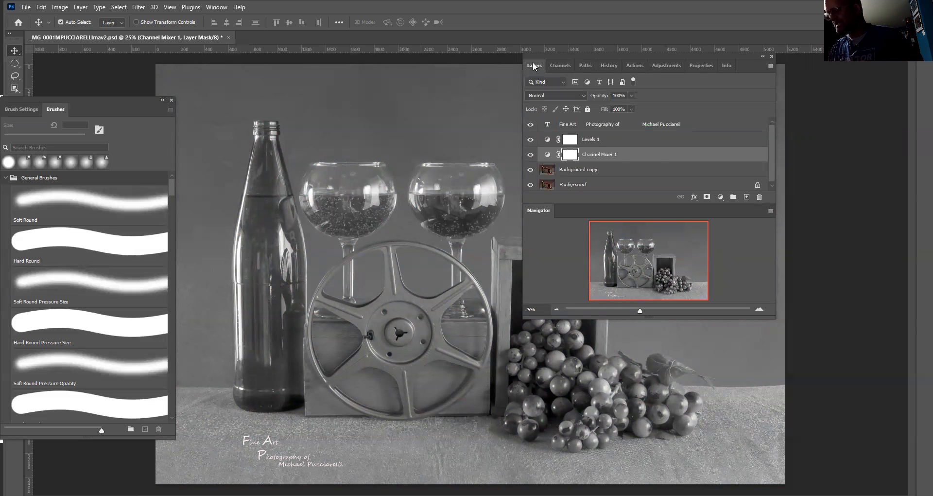
pyautogui.press('Delete')
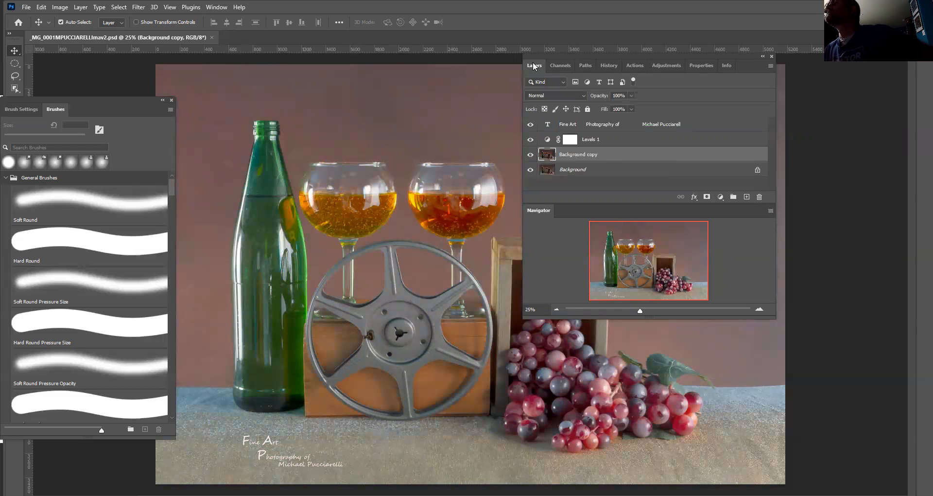
# - Try the MFP MixerSWAPbw and MFP MixerRBswap actions on the photo, undoing each one
pyautogui.click(636, 65)
pyautogui.scroll(-1, 656, 89)
pyautogui.moveTo(769, 92); pyautogui.dragTo(776, 217)
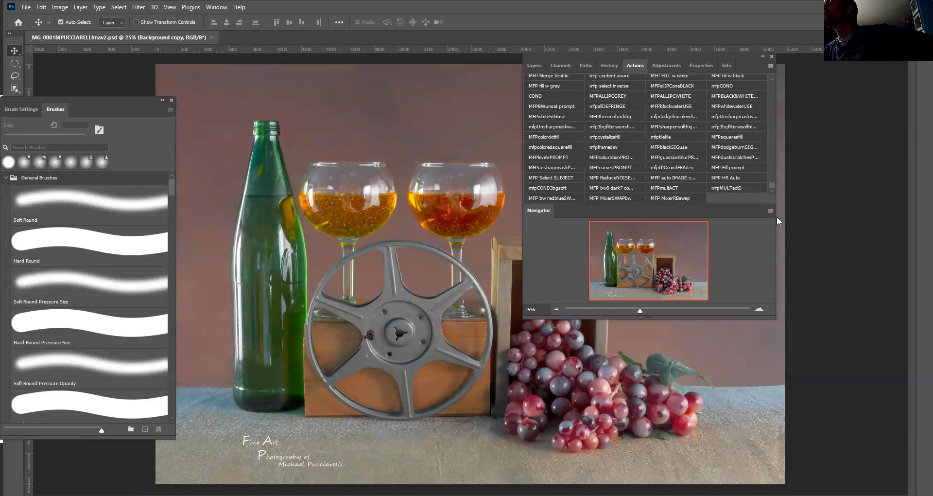
pyautogui.click(610, 195)
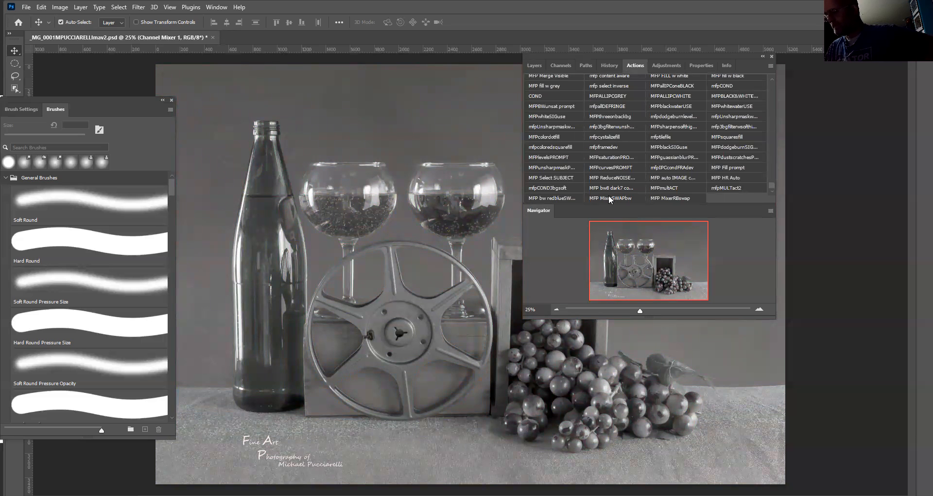
pyautogui.hotkey('ctrl', 'z')
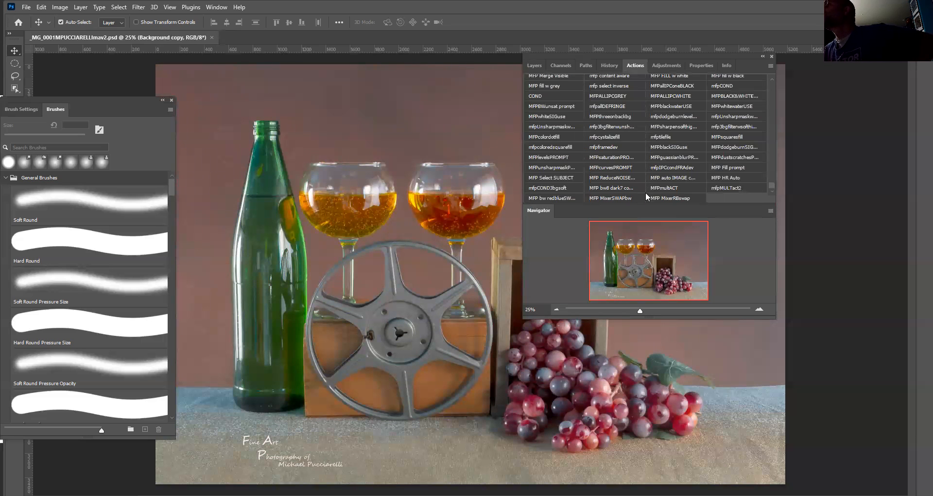
pyautogui.click(667, 197)
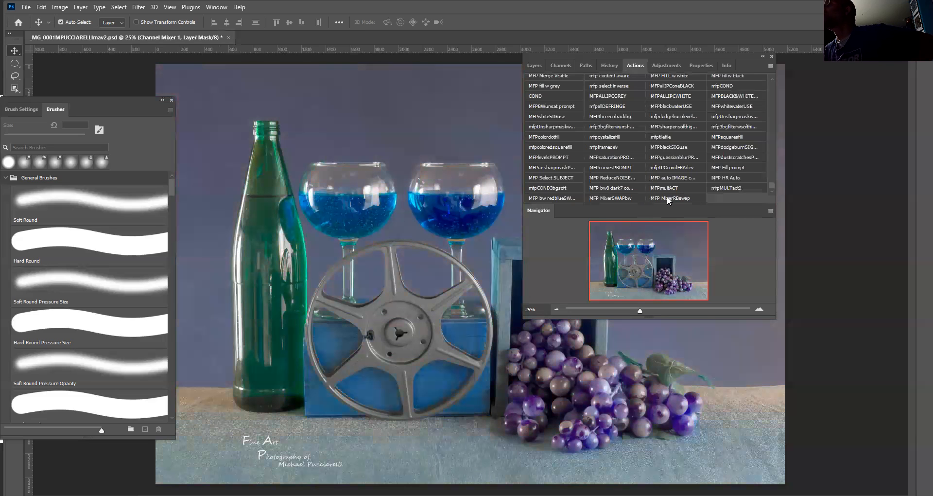
pyautogui.hotkey('ctrl', 'z')
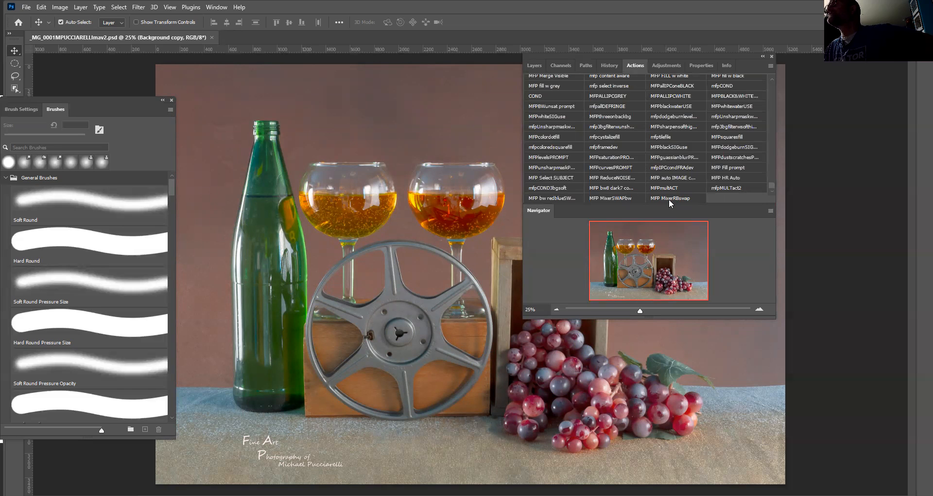
# - Run the MFP MixerSWAPbw action on the photo, followed by the MFP bw8 dark7 action
pyautogui.click(610, 197)
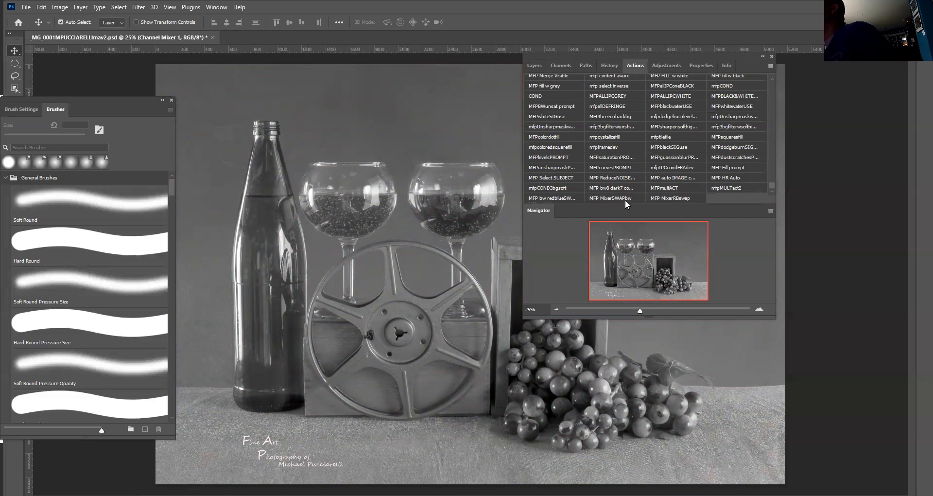
pyautogui.click(607, 189)
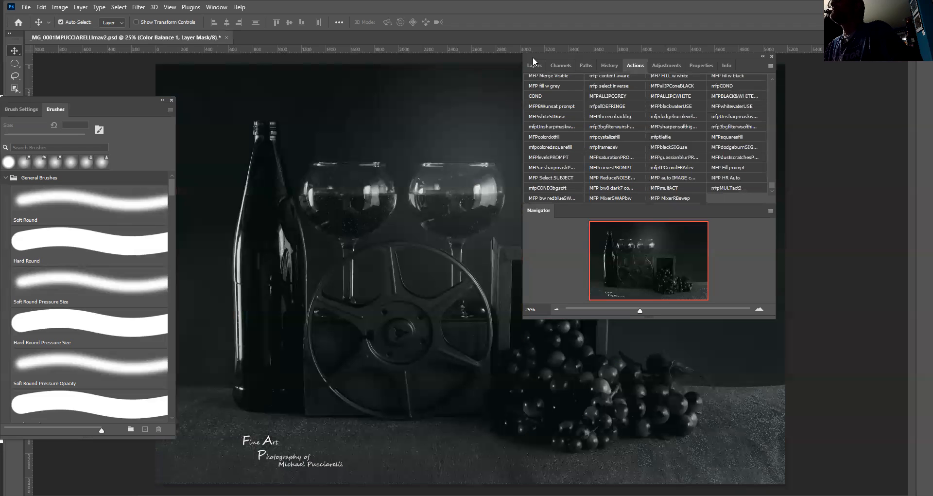
# - Expand the Black & White - 8 group and apply the Auto correction to its Levels 2 adjustment
pyautogui.click(531, 63)
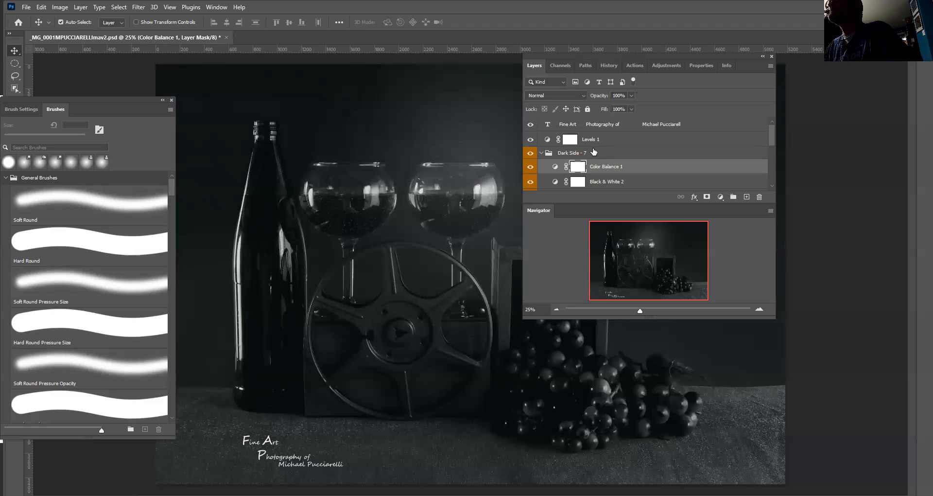
pyautogui.scroll(-3, 594, 152)
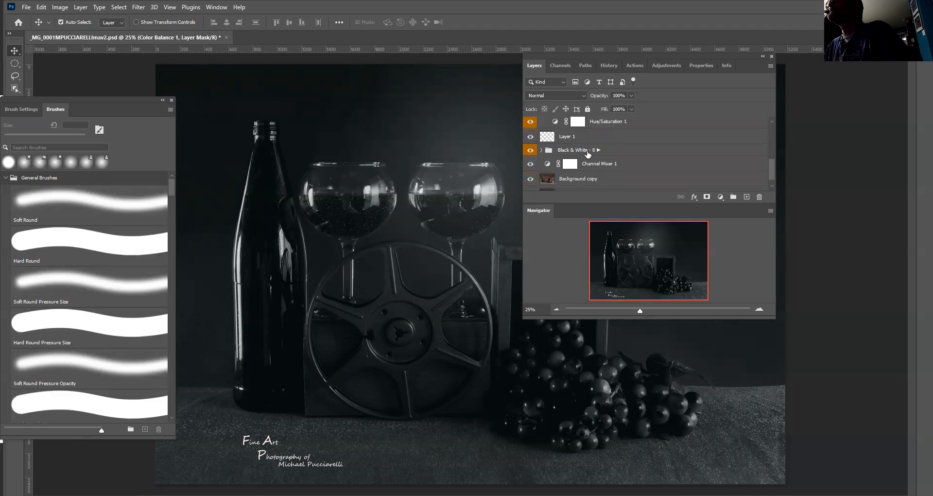
pyautogui.scroll(-1, 587, 154)
pyautogui.click(541, 139)
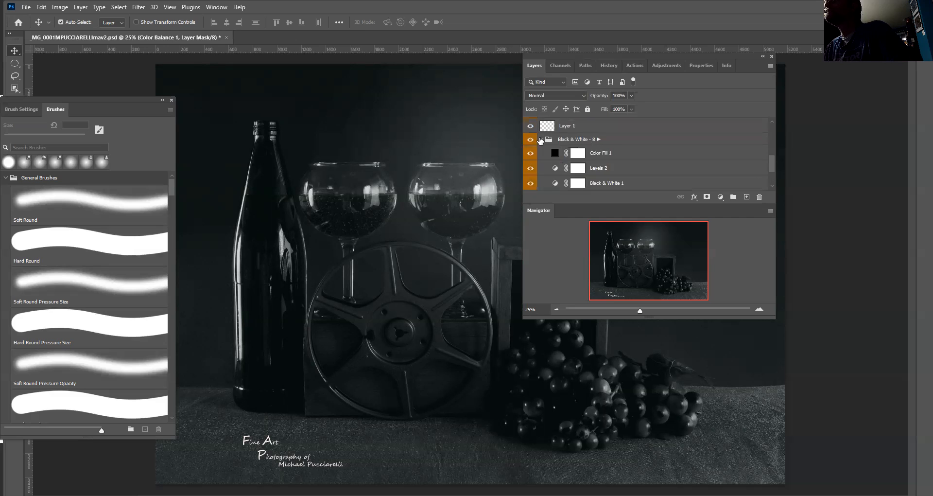
pyautogui.scroll(-3, 552, 145)
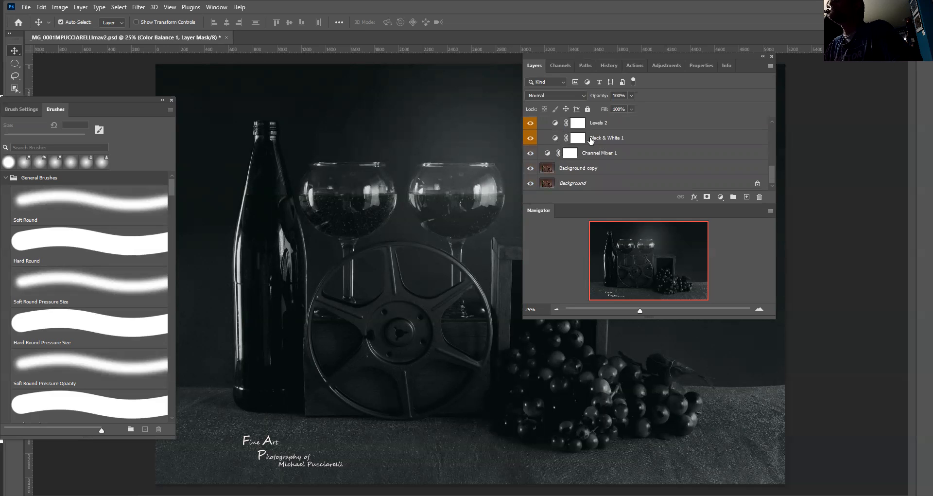
pyautogui.scroll(4, 607, 157)
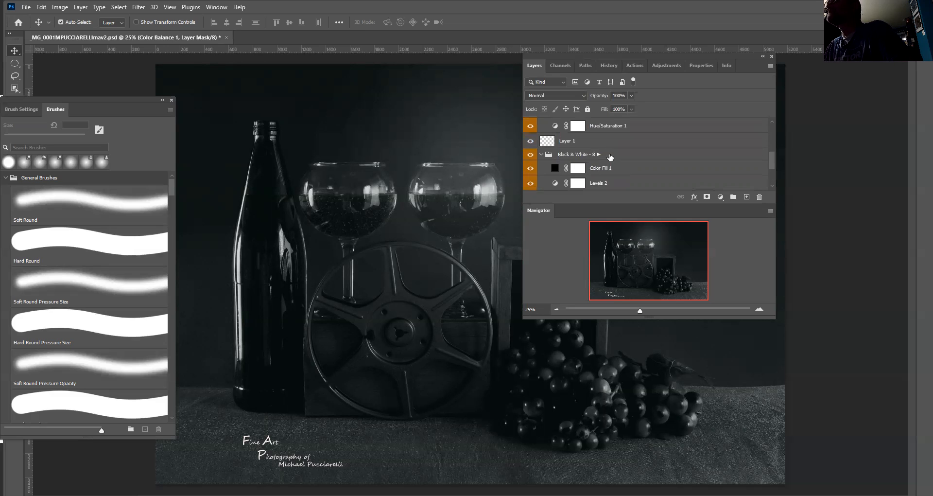
pyautogui.scroll(-3, 608, 157)
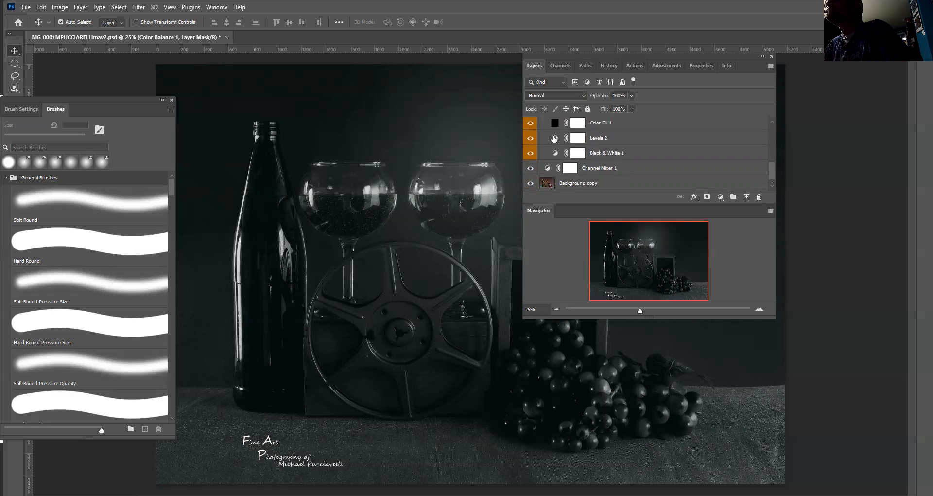
pyautogui.doubleClick(554, 139)
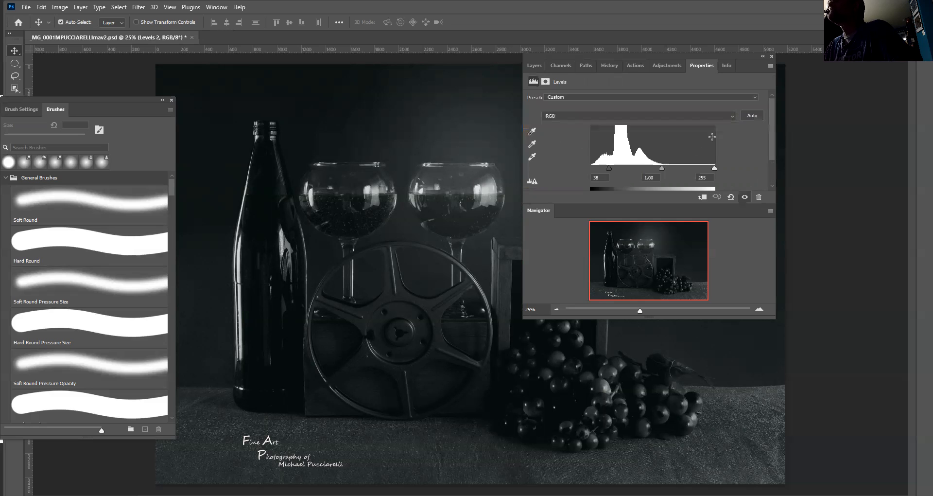
pyautogui.click(751, 115)
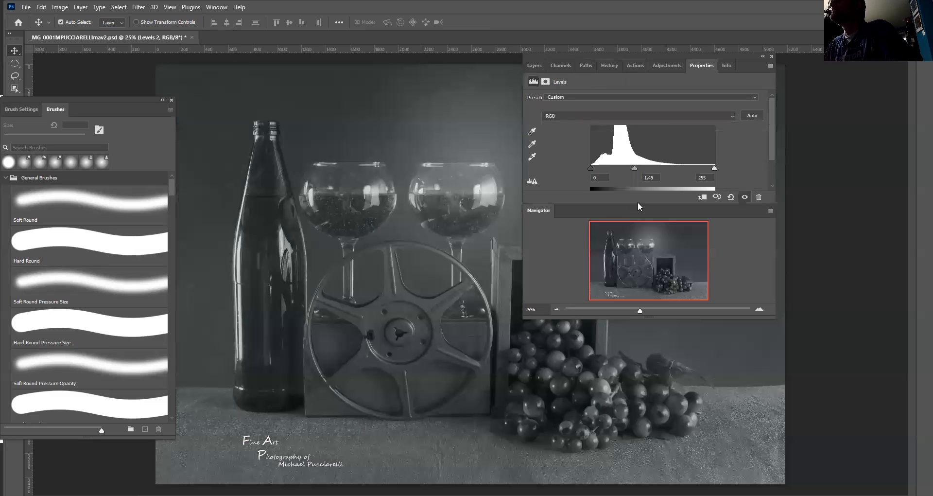
# - Pull the upper point of the Curves 1 adjustment in the Dark Side - 7 group slightly downward
pyautogui.click(534, 65)
pyautogui.scroll(-1, 559, 127)
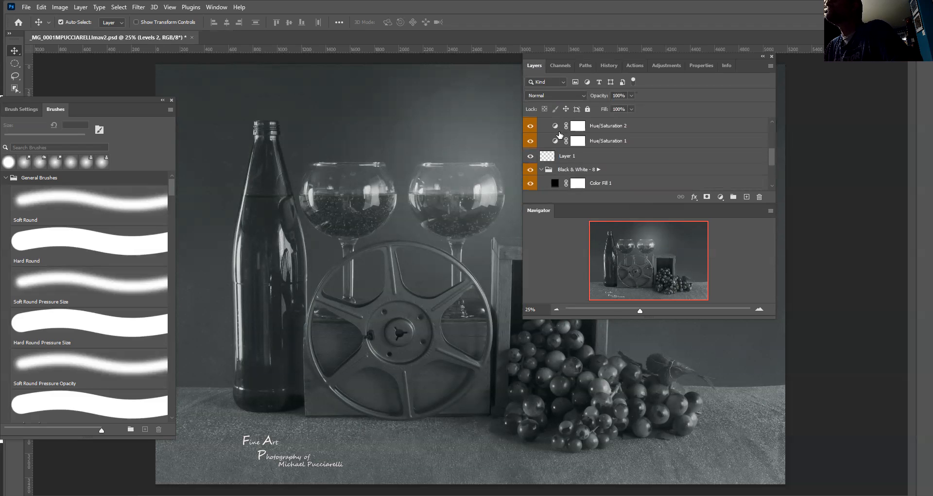
pyautogui.scroll(3, 557, 130)
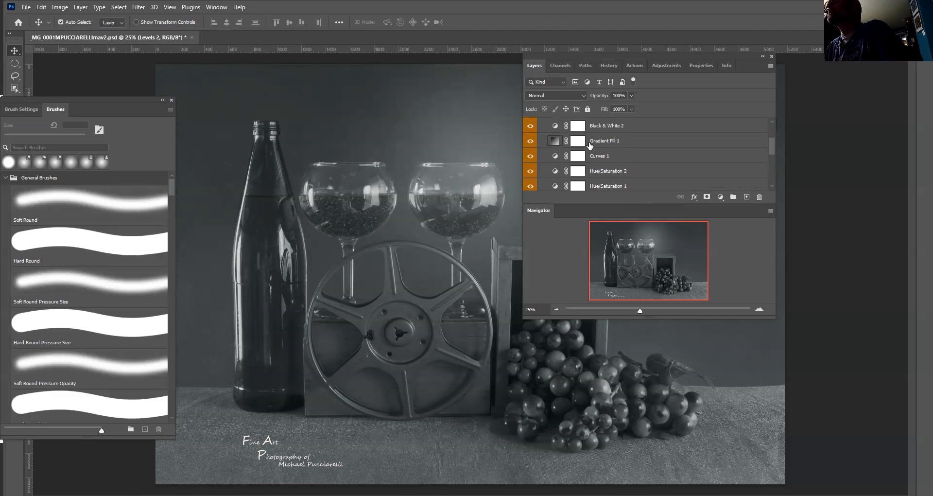
pyautogui.scroll(1, 589, 145)
pyautogui.scroll(3, 590, 151)
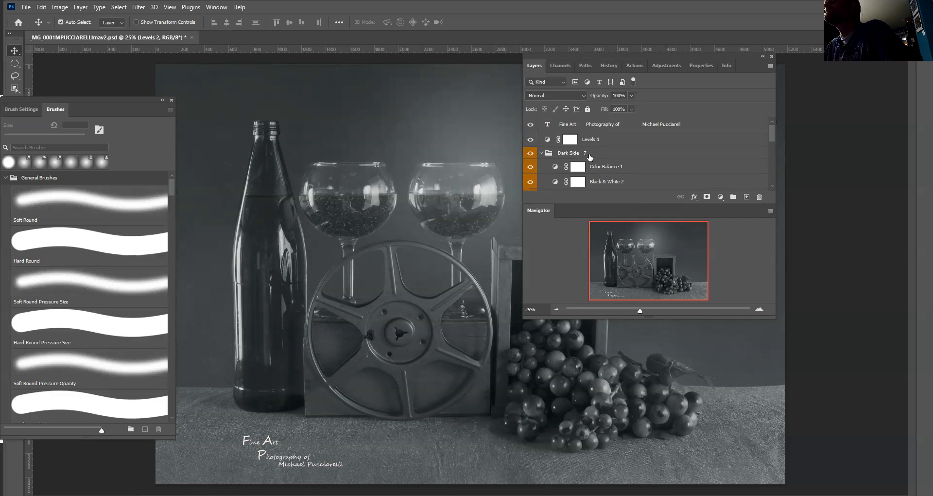
pyautogui.scroll(-2, 592, 156)
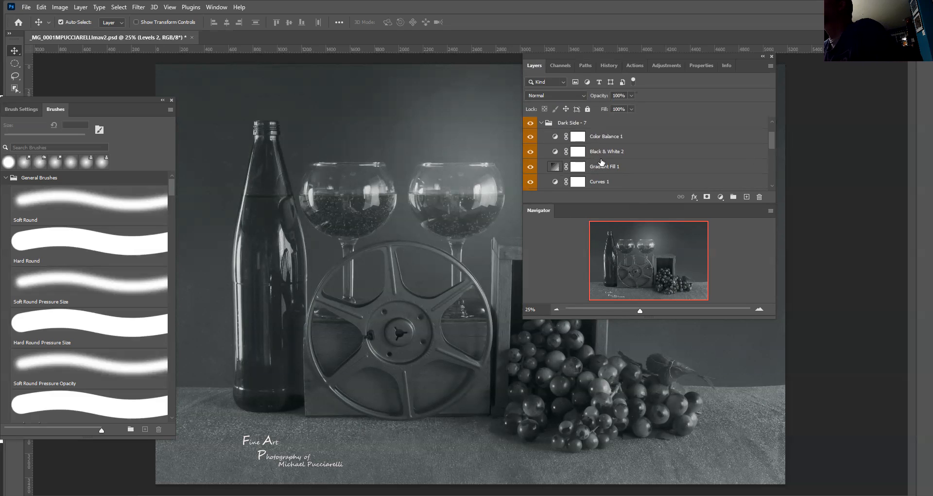
pyautogui.scroll(-1, 603, 165)
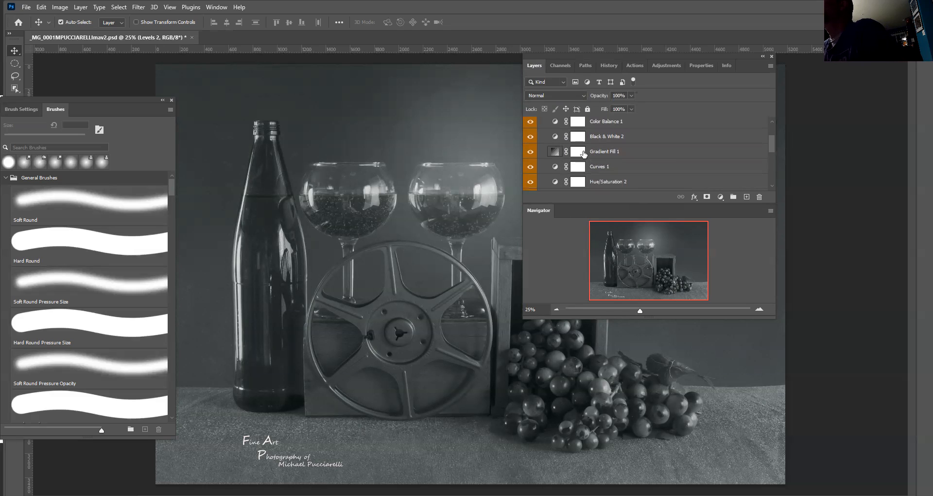
pyautogui.scroll(2, 561, 136)
pyautogui.scroll(-1, 566, 146)
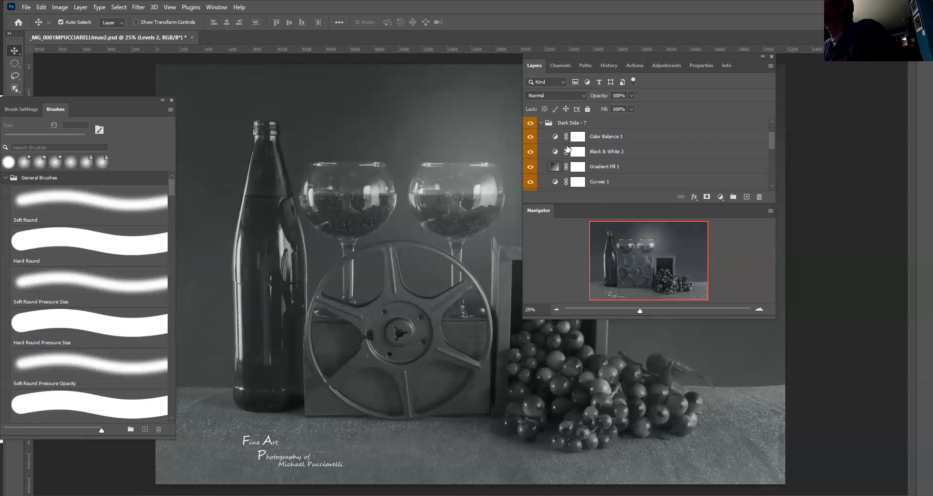
pyautogui.scroll(-1, 574, 156)
pyautogui.doubleClick(559, 168)
pyautogui.scroll(-2, 688, 162)
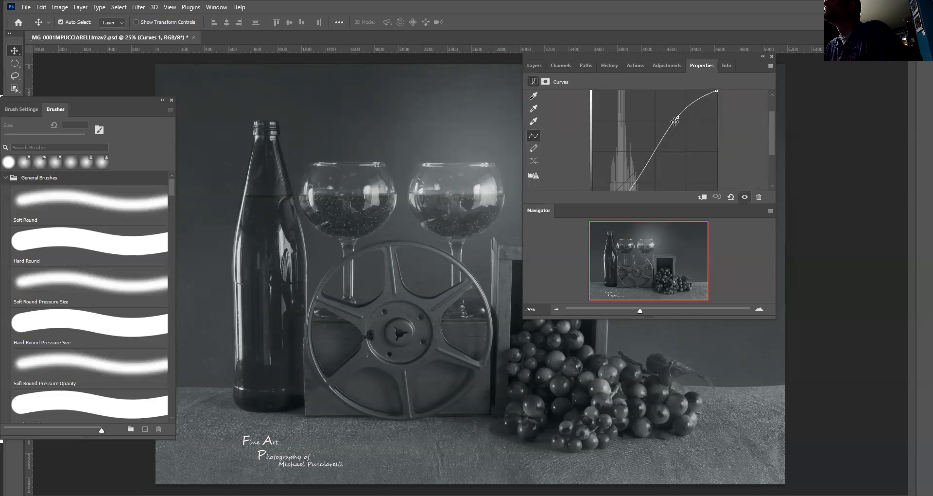
pyautogui.moveTo(676, 120)
pyautogui.mouseDown()
pyautogui.moveTo(666, 117)
pyautogui.moveTo(669, 130)
pyautogui.mouseUp()
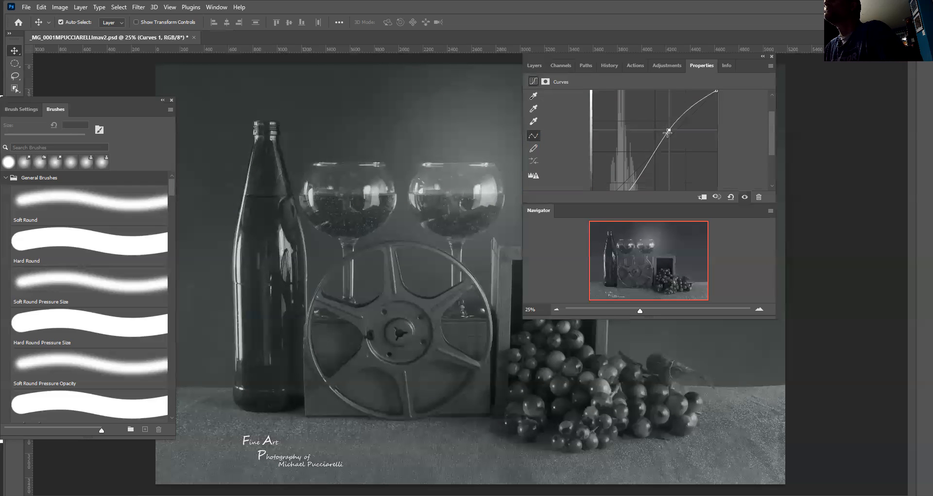
# - Revert the photo to its last saved version
pyautogui.click(535, 65)
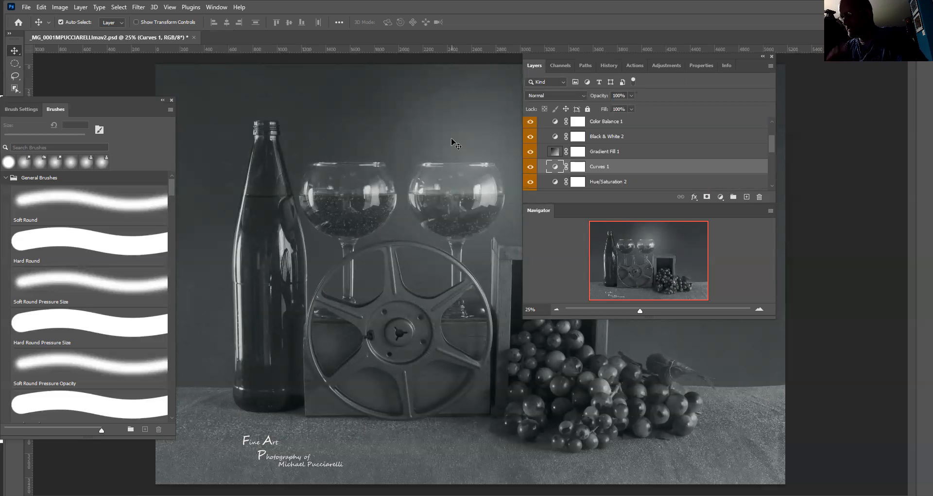
pyautogui.press('F12')
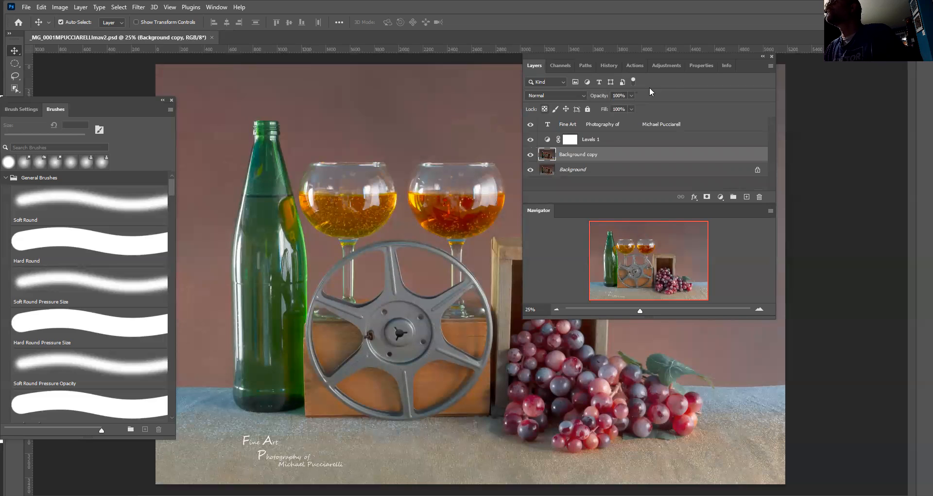
# - Try the MFP MixerRBswap action and the MFP MixerSWAPbw action on the colour photo, undoing each one
pyautogui.click(636, 65)
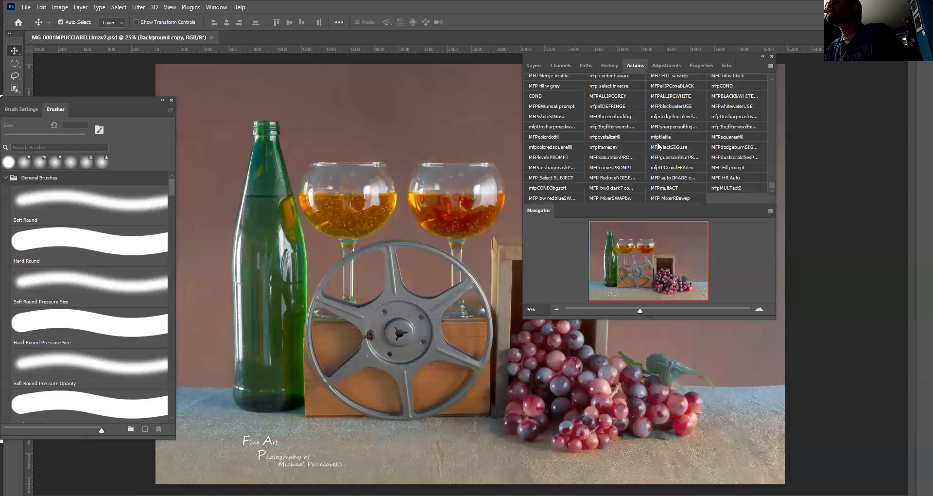
pyautogui.click(669, 197)
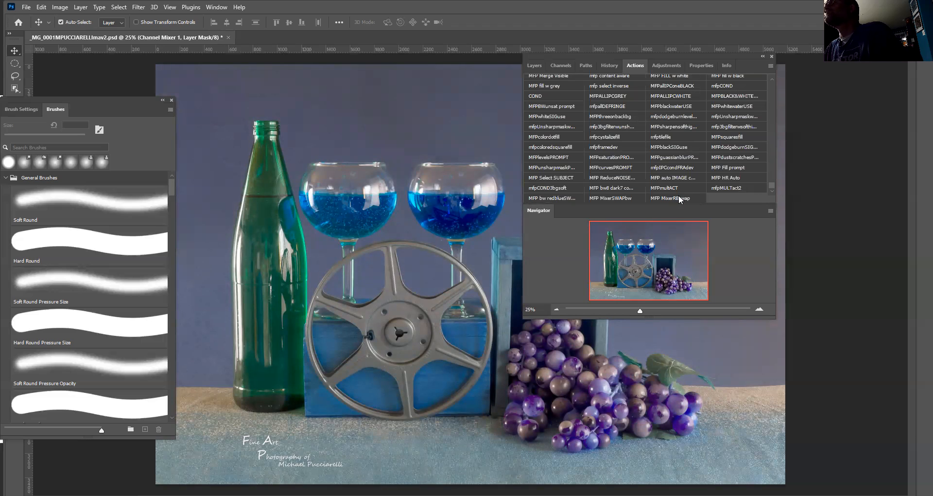
pyautogui.click(636, 197)
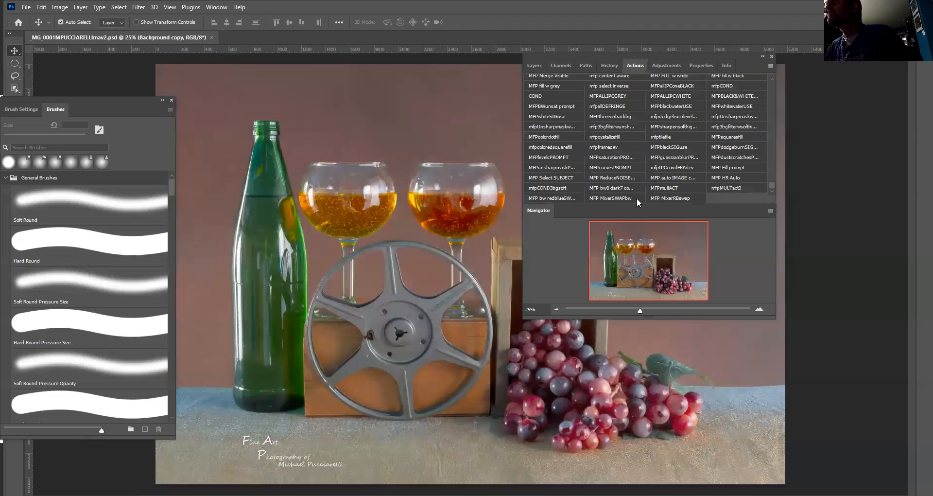
pyautogui.click(619, 197)
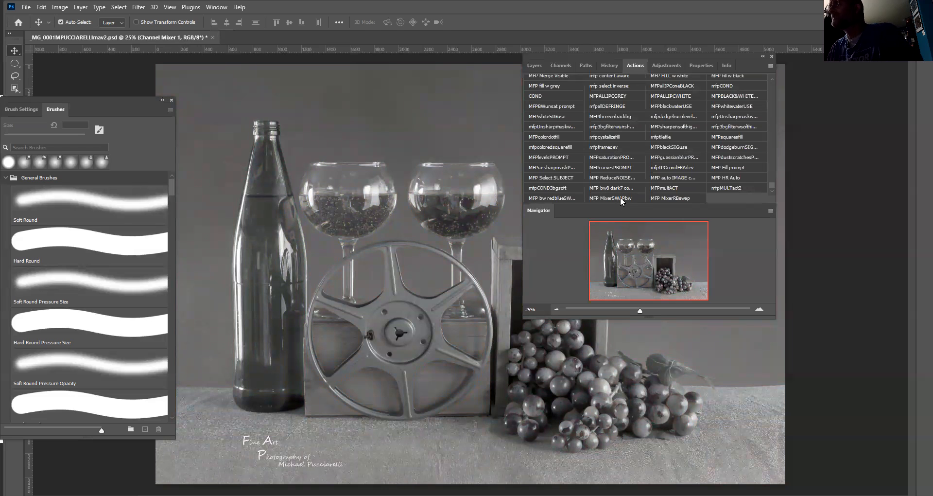
pyautogui.click(621, 197)
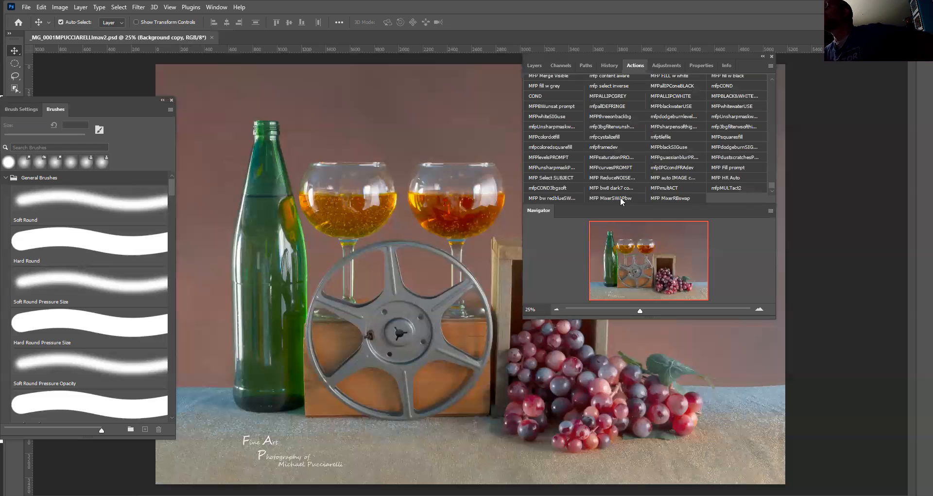
# - Add a Channel Mixer adjustment above Background copy and set its Red output channel to Red 0% and Blue +100%
pyautogui.click(532, 66)
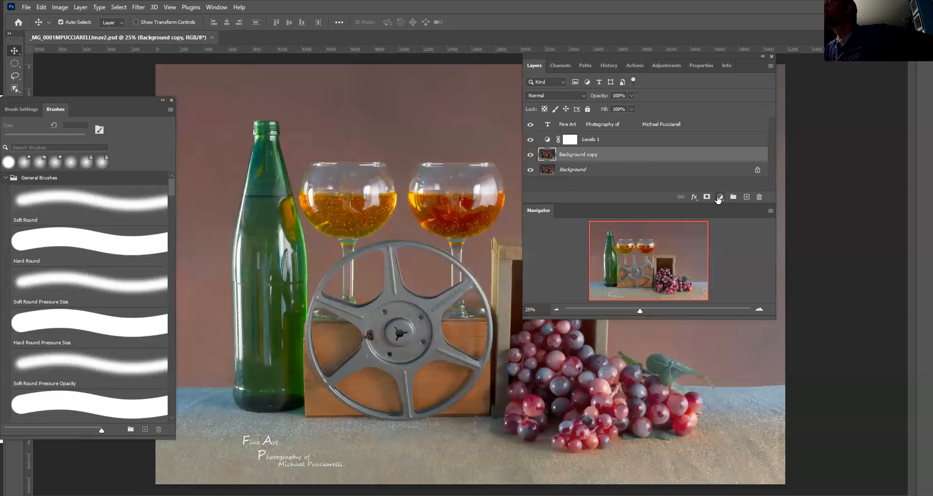
pyautogui.click(720, 197)
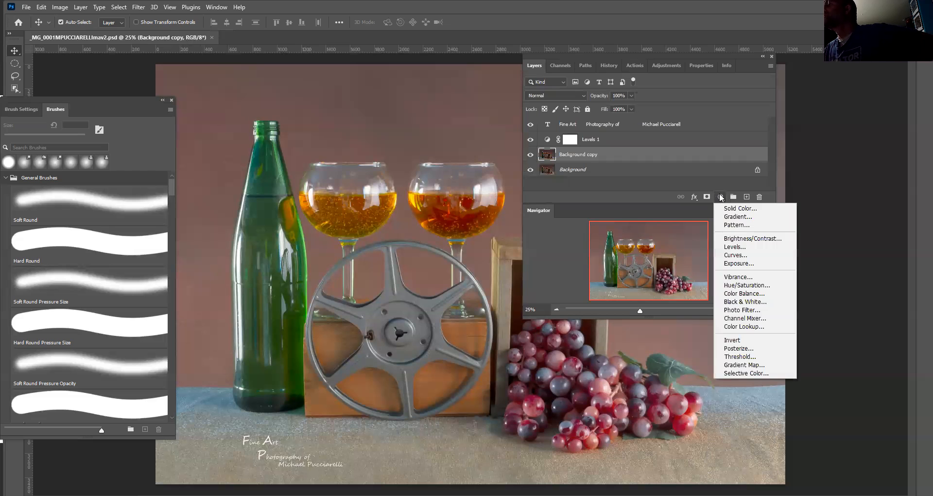
pyautogui.click(755, 319)
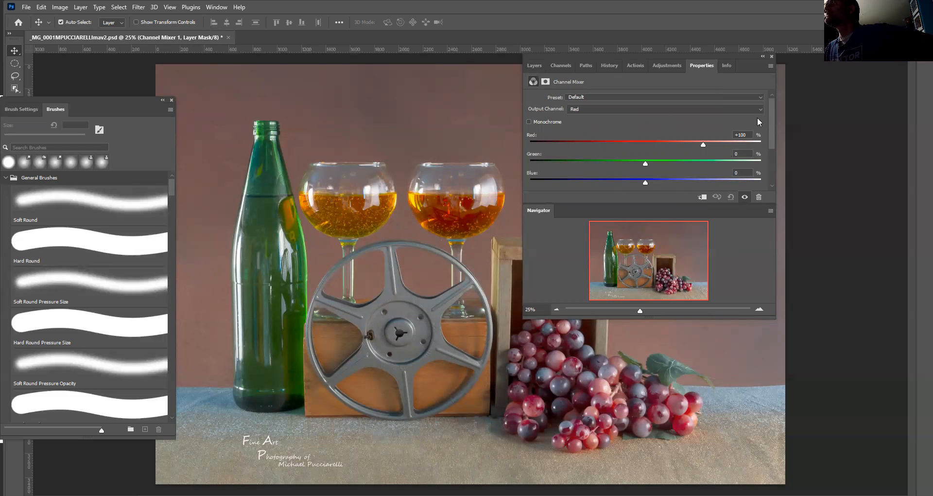
pyautogui.click(742, 135)
pyautogui.write('0')
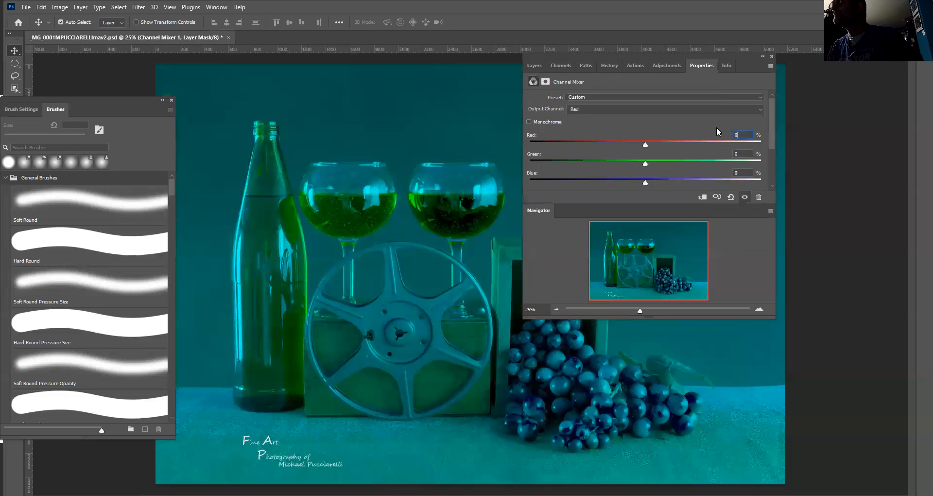
pyautogui.click(739, 174)
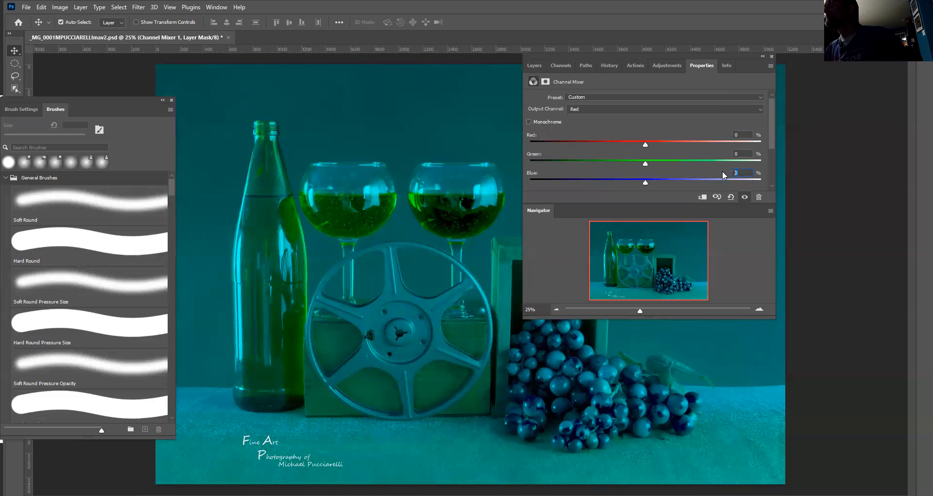
pyautogui.write('100')
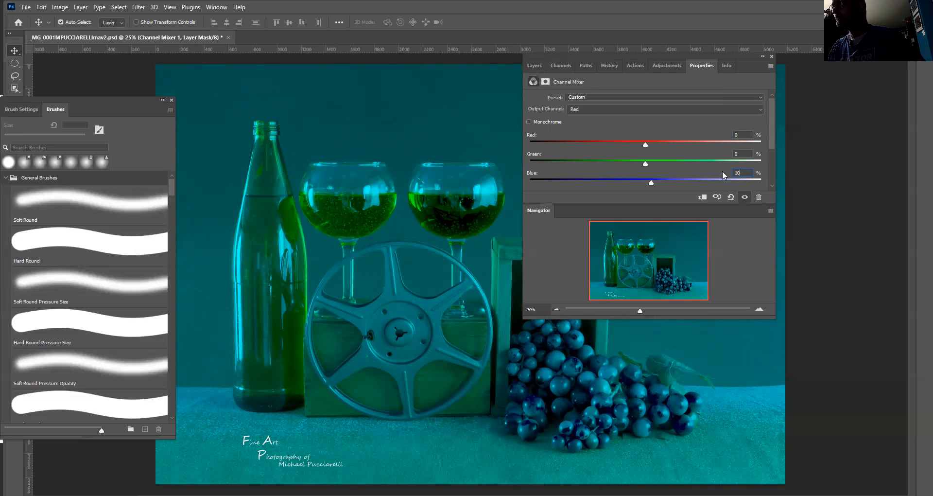
pyautogui.press('Return')
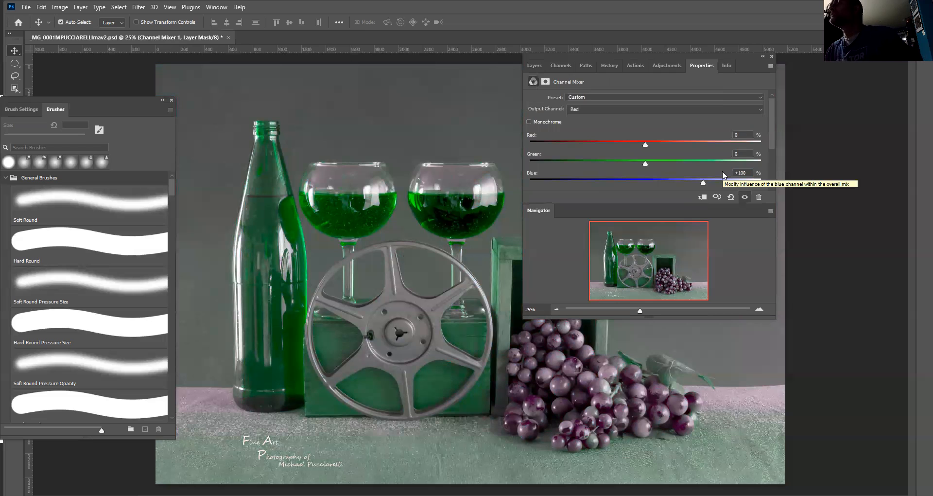
# - Set the Channel Mixer's Blue output channel to Blue 0% and Red 100%, and revert the photo to its saved version
pyautogui.click(757, 109)
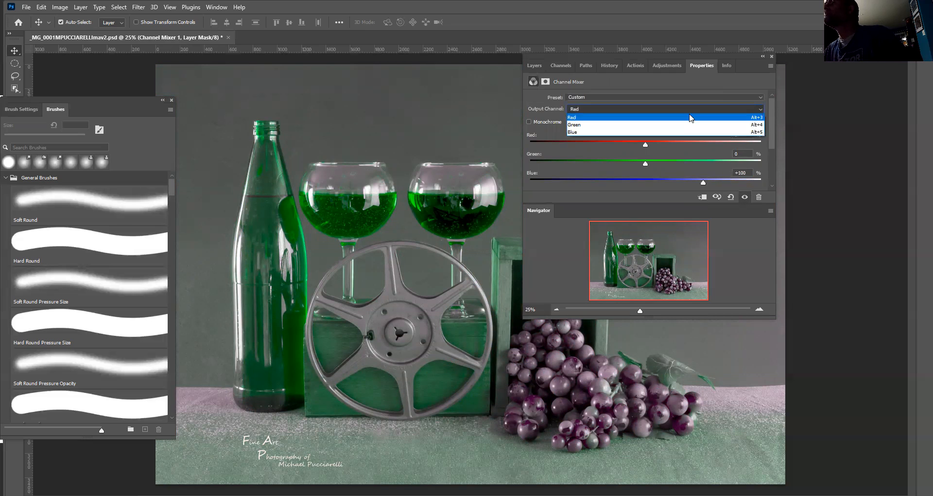
pyautogui.click(681, 131)
pyautogui.click(747, 171)
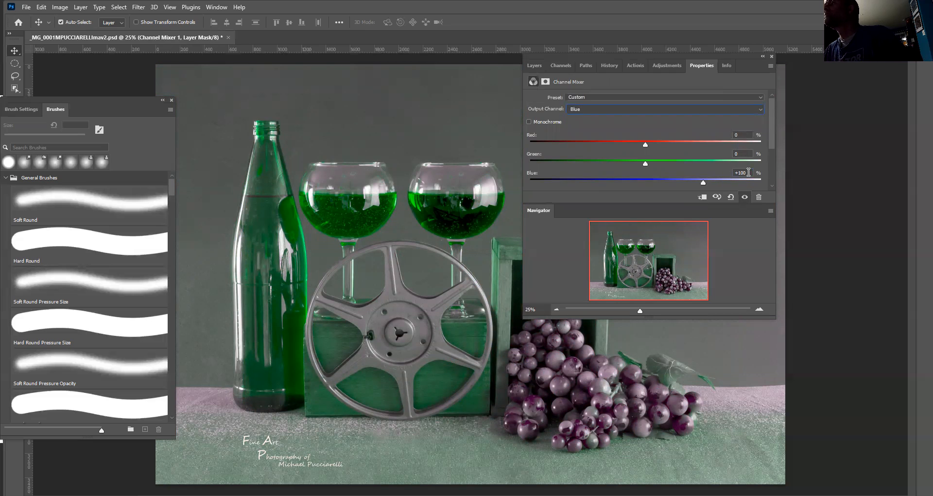
pyautogui.write('0')
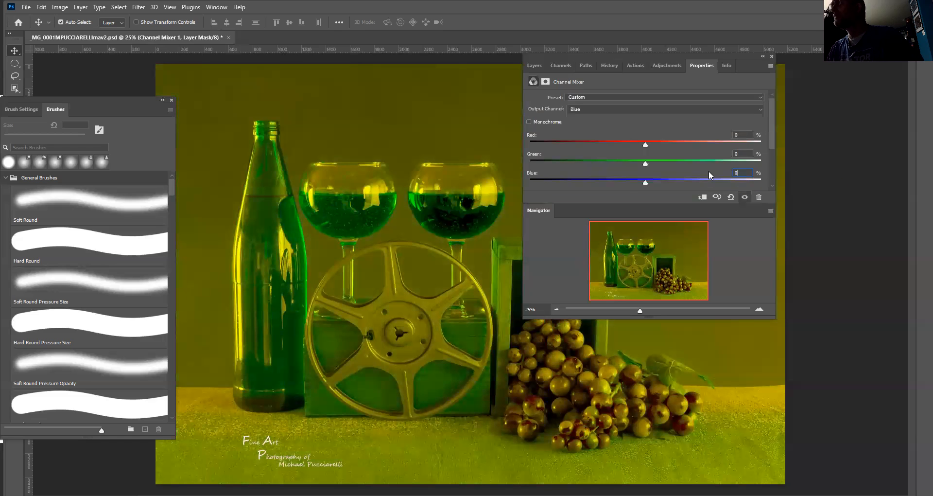
pyautogui.click(738, 132)
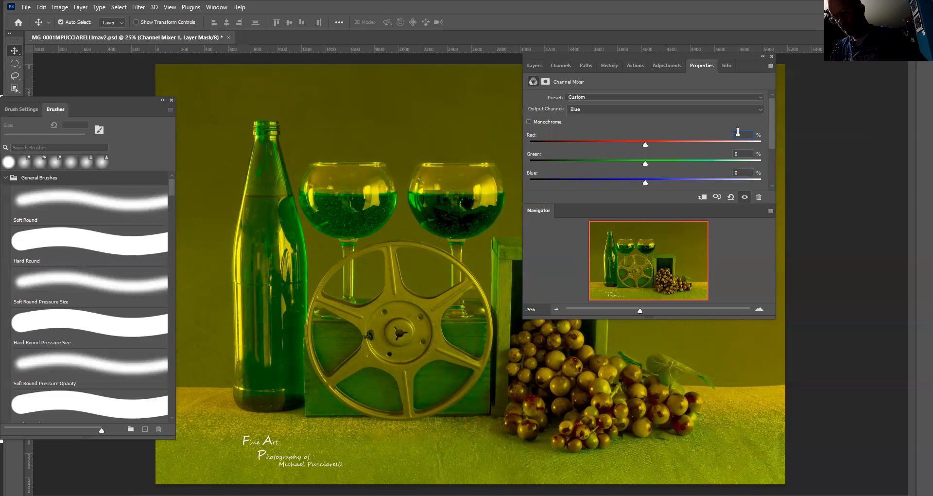
pyautogui.write('100')
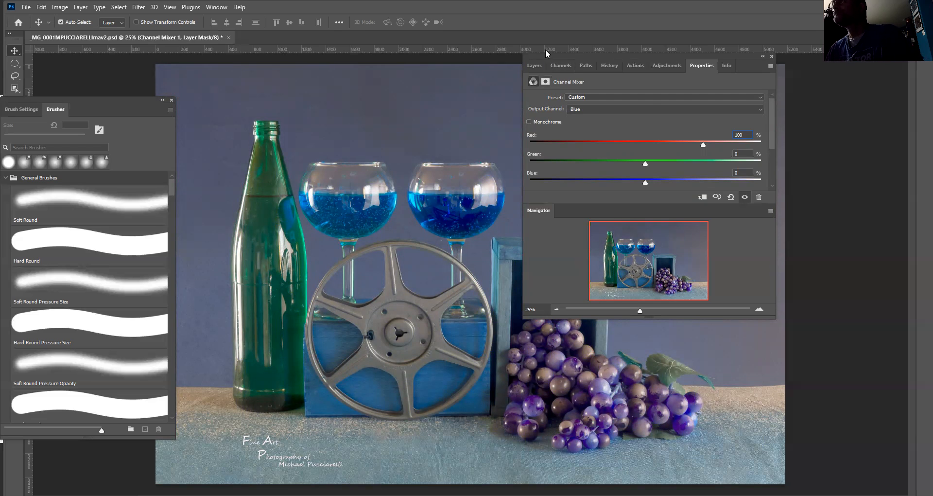
pyautogui.click(531, 67)
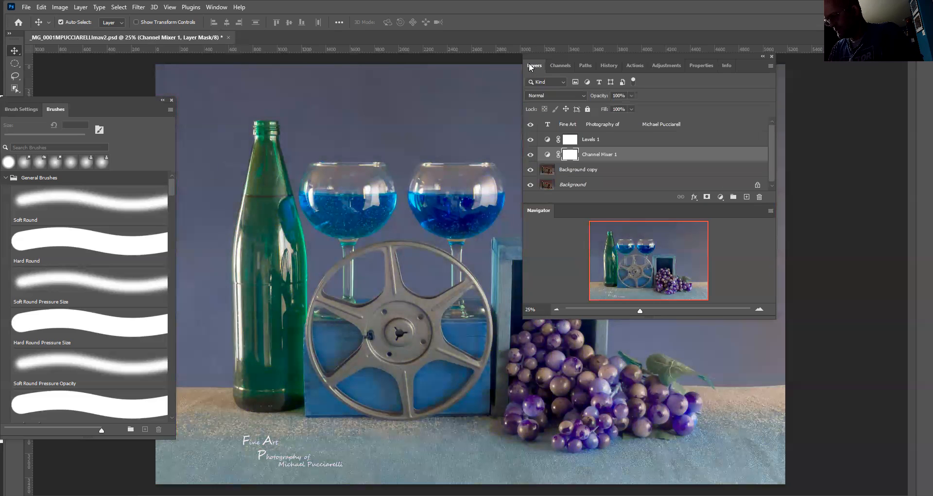
pyautogui.press('F12')
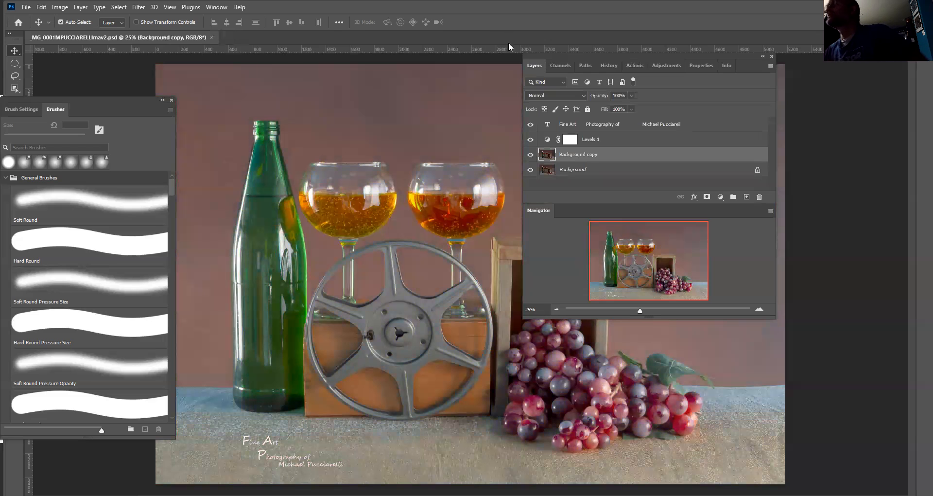
# - Turn off Button Mode for the actions, examine both recorded steps of MFP MixerRBswap, and restore Button Mode
pyautogui.click(631, 65)
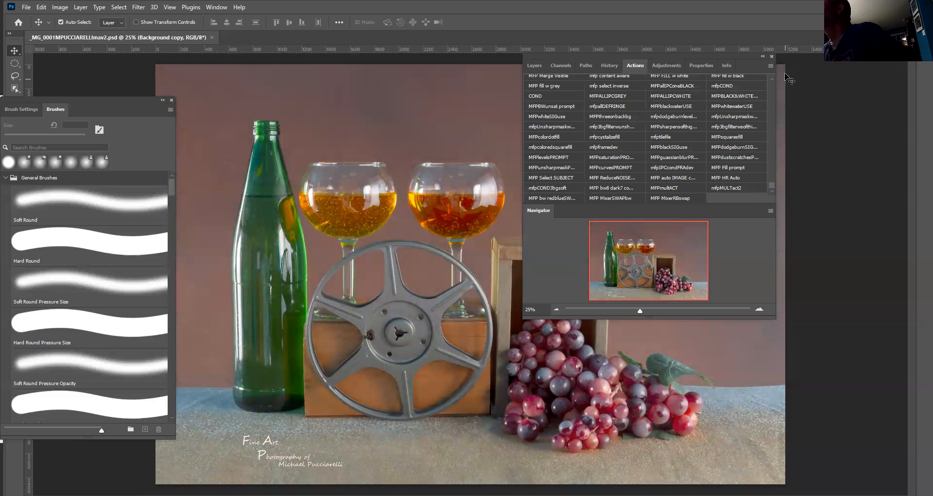
pyautogui.click(770, 67)
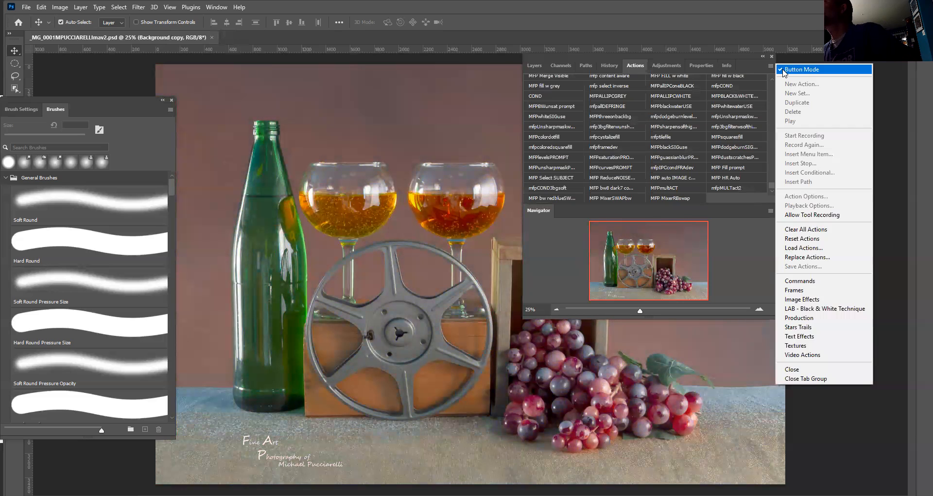
pyautogui.click(798, 70)
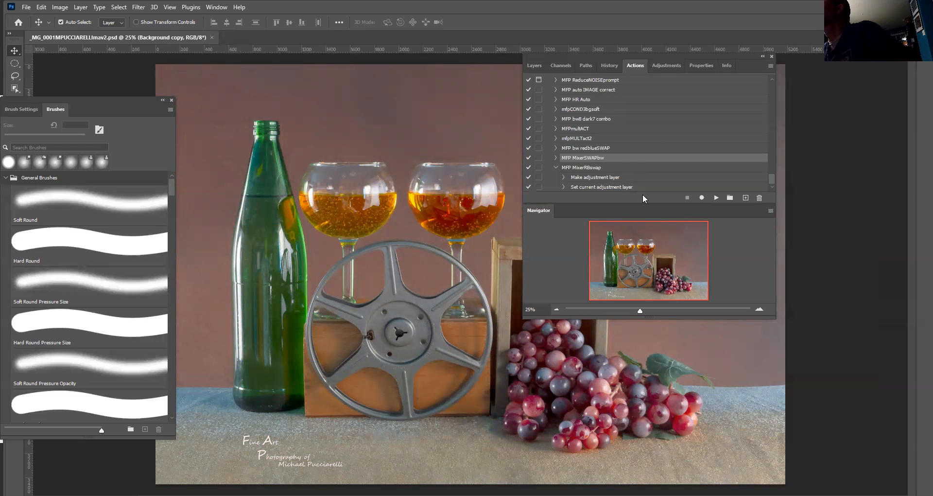
pyautogui.click(564, 176)
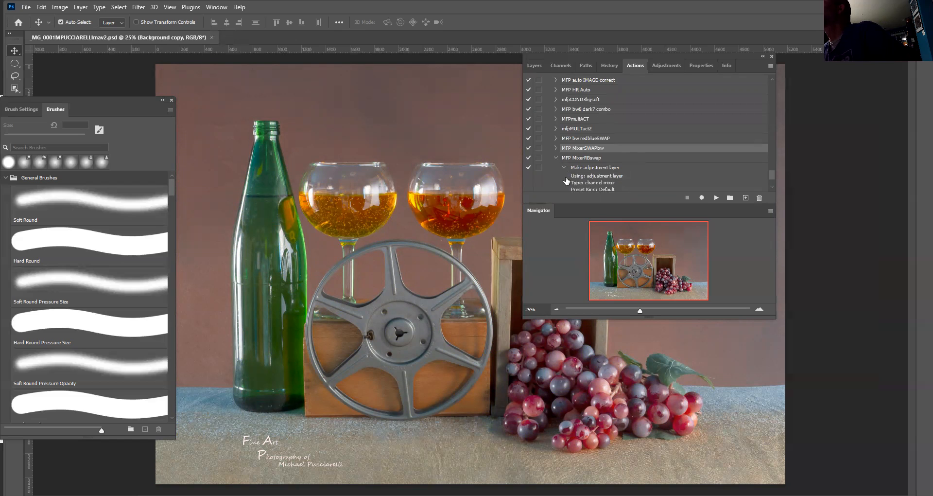
pyautogui.scroll(-1, 572, 180)
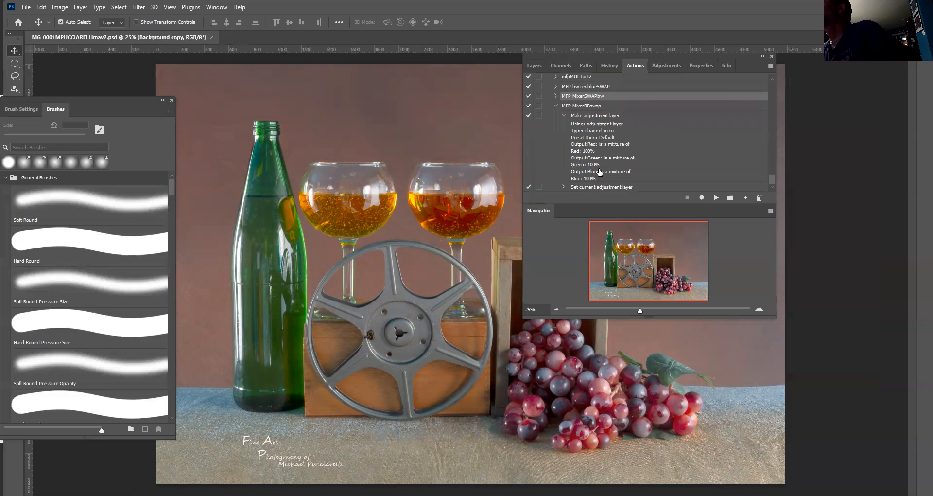
pyautogui.click(563, 188)
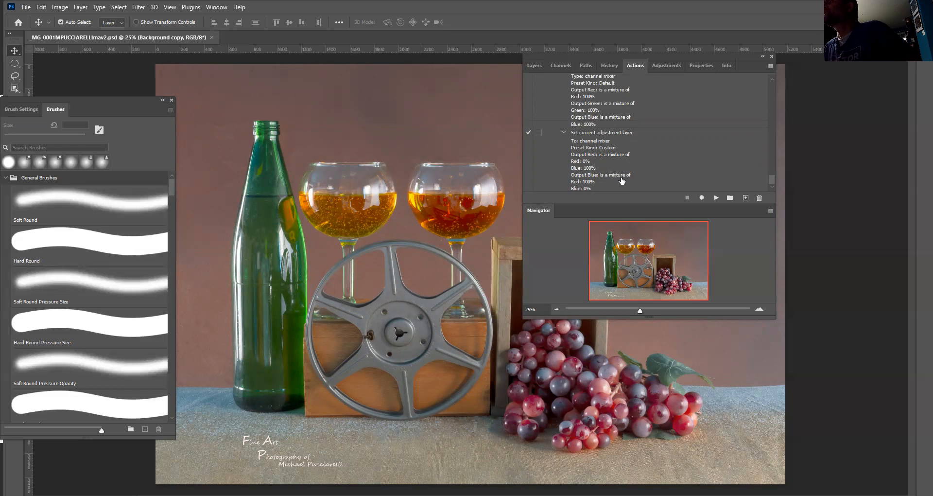
pyautogui.click(770, 65)
pyautogui.click(790, 69)
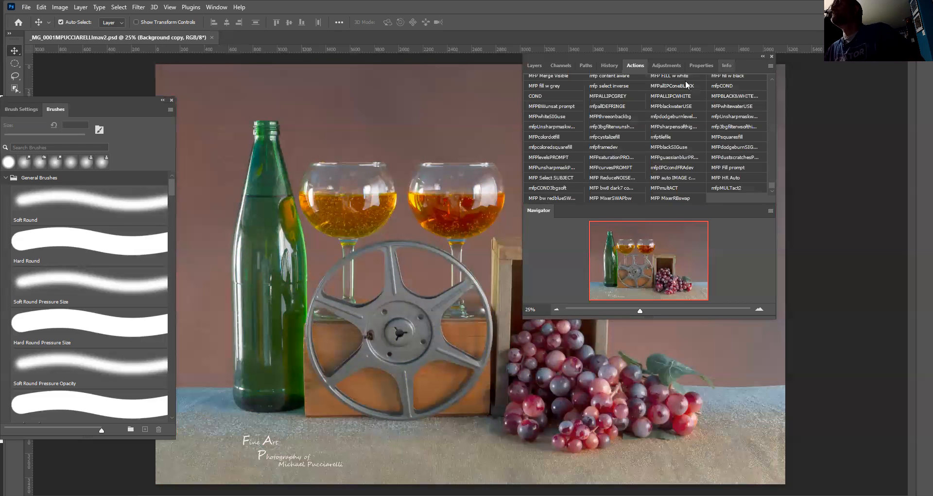